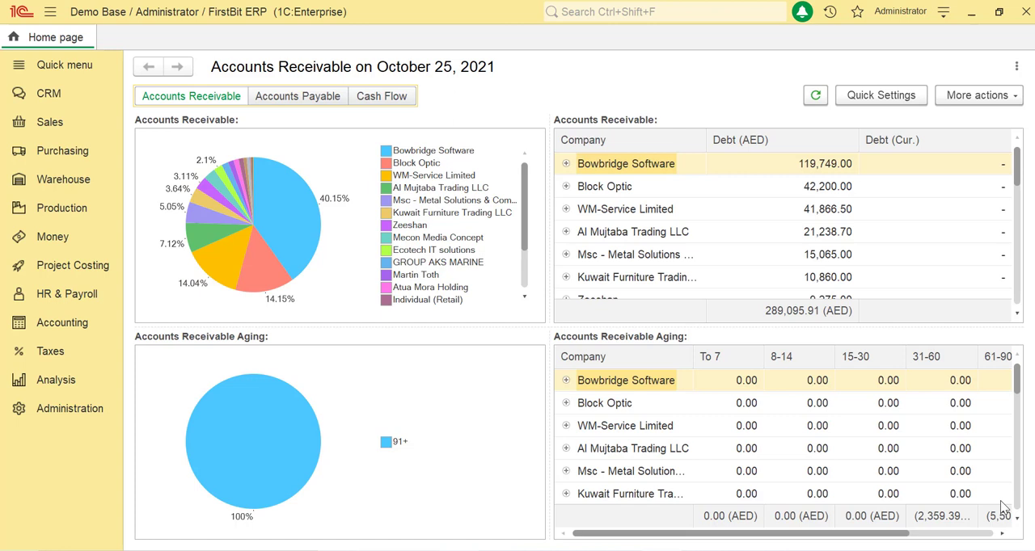
- Open the Reports of Purchasing list from the Purchasing section and the Reports of Sales list from the Sales section
left_click(71, 128)
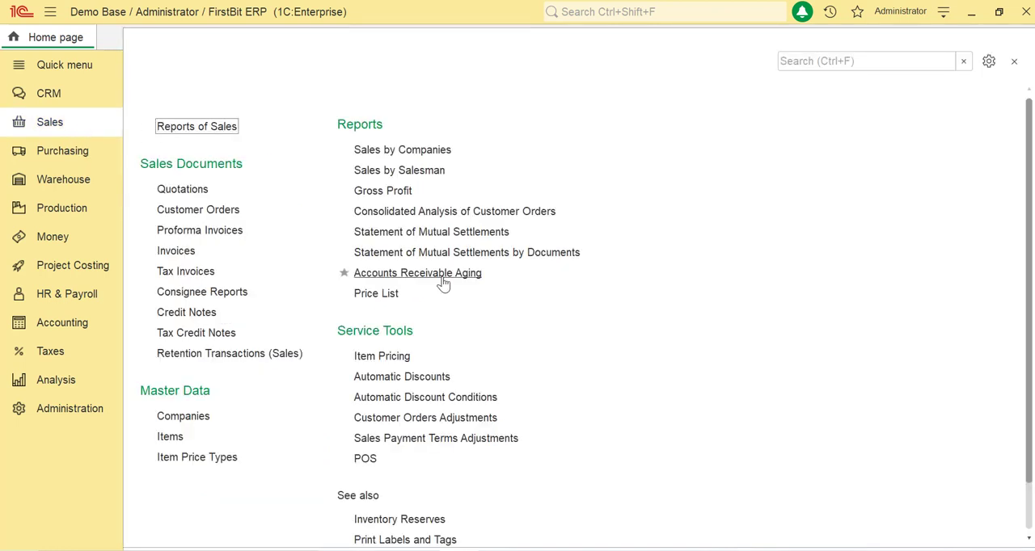
left_click(78, 150)
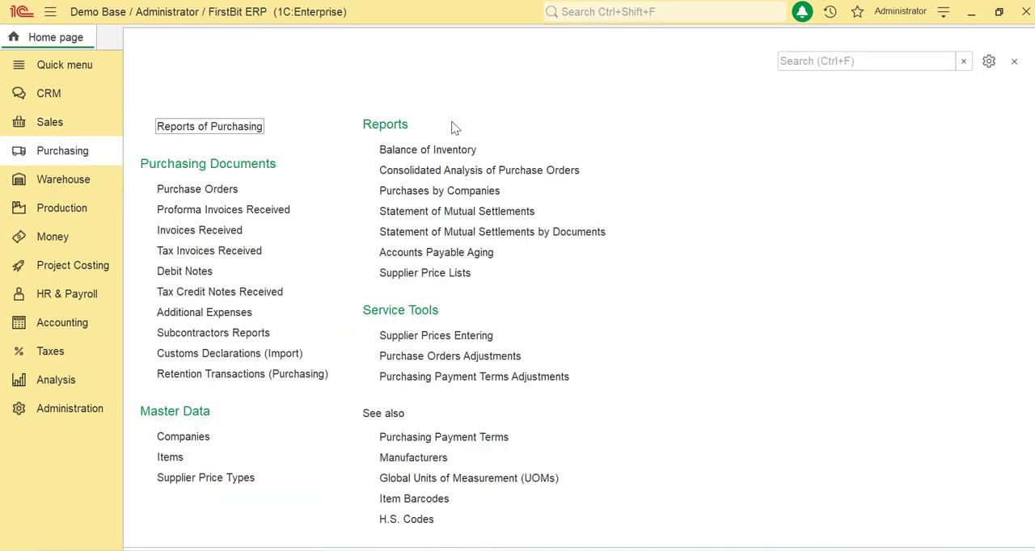
left_click(473, 191)
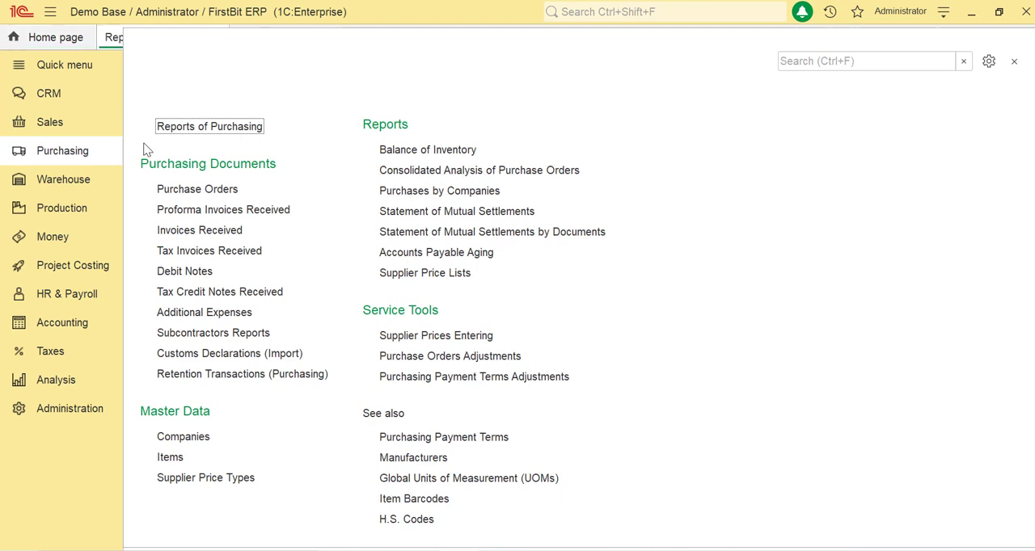
left_click(77, 127)
left_click(186, 127)
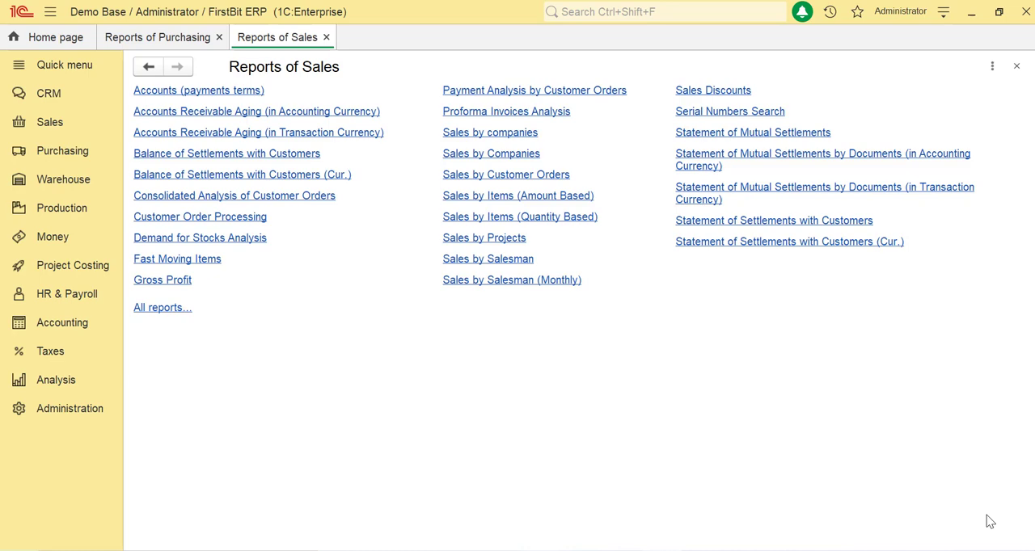
- Open the Sales by Companies report from the Reports of Sales list
left_click(487, 159)
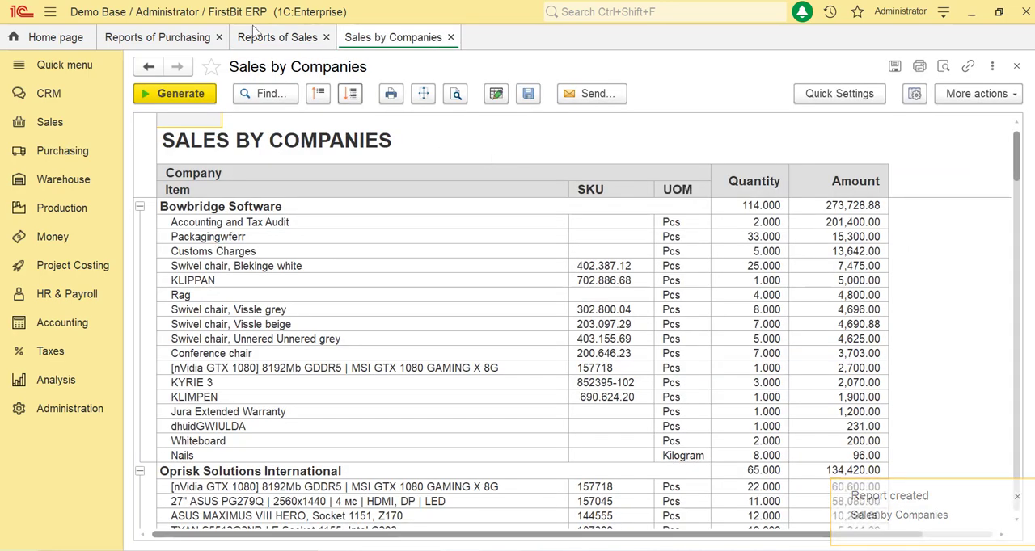
left_click(873, 98)
left_click(493, 325)
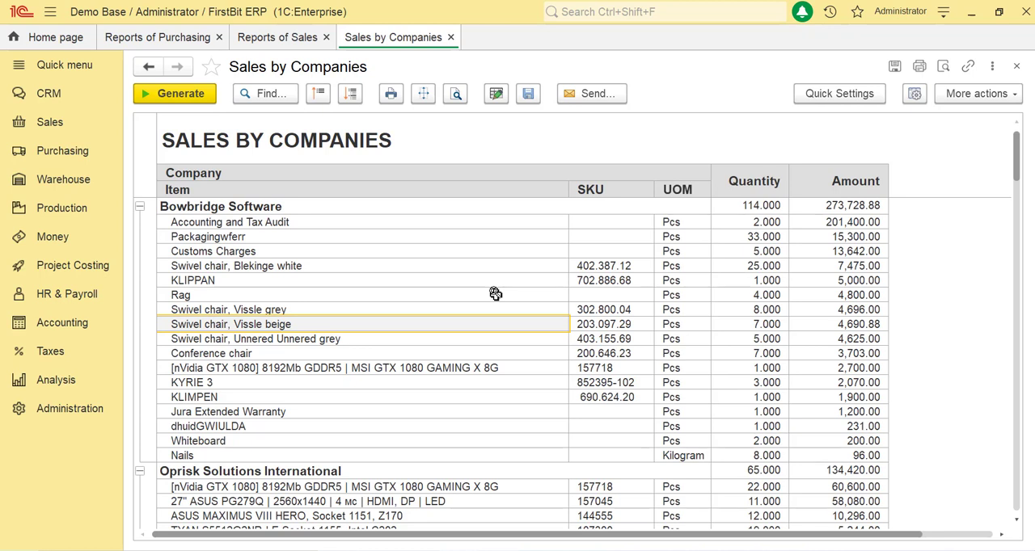
- Show the report's quick settings, expand the Filters section and review the available filters
left_click(833, 98)
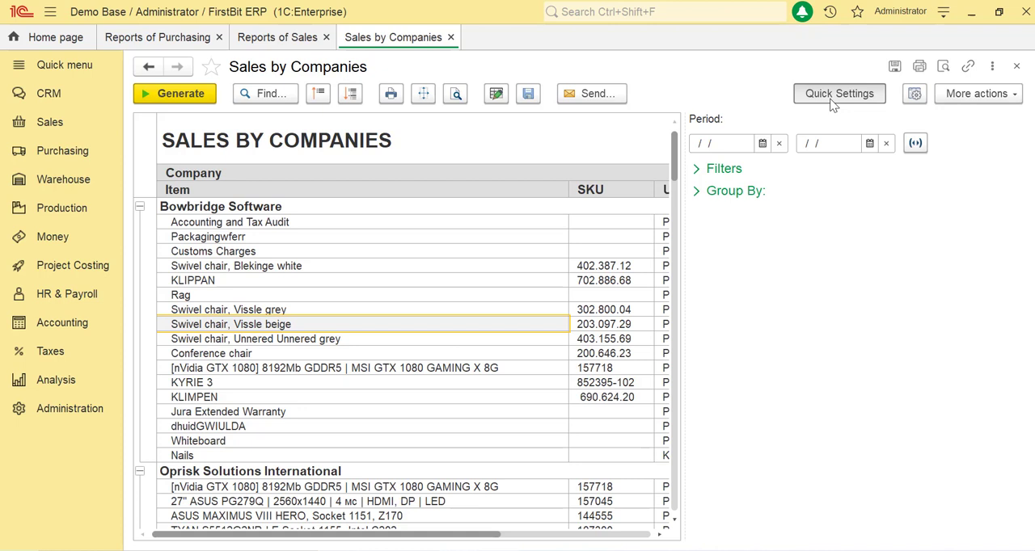
left_click(833, 99)
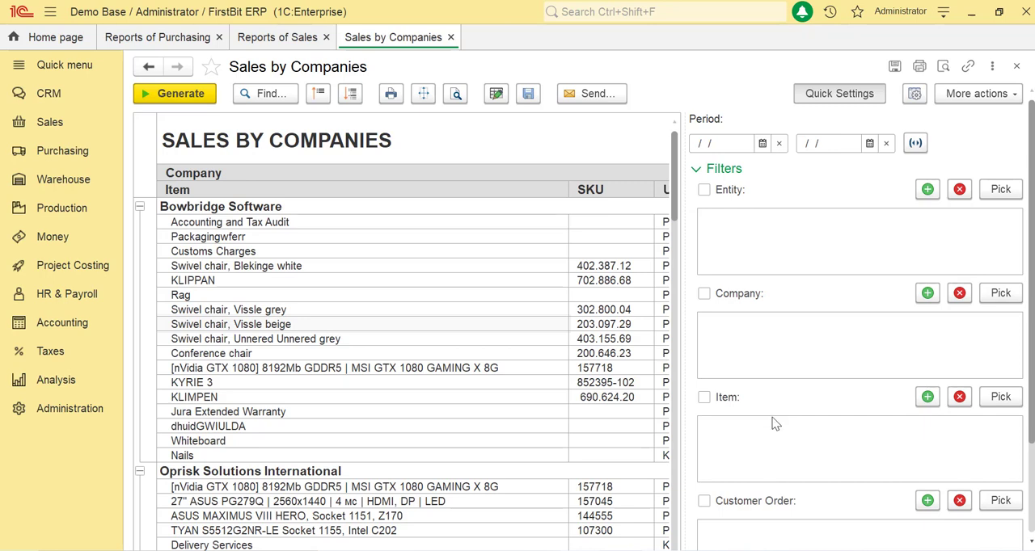
scroll(778, 409, "down", 3)
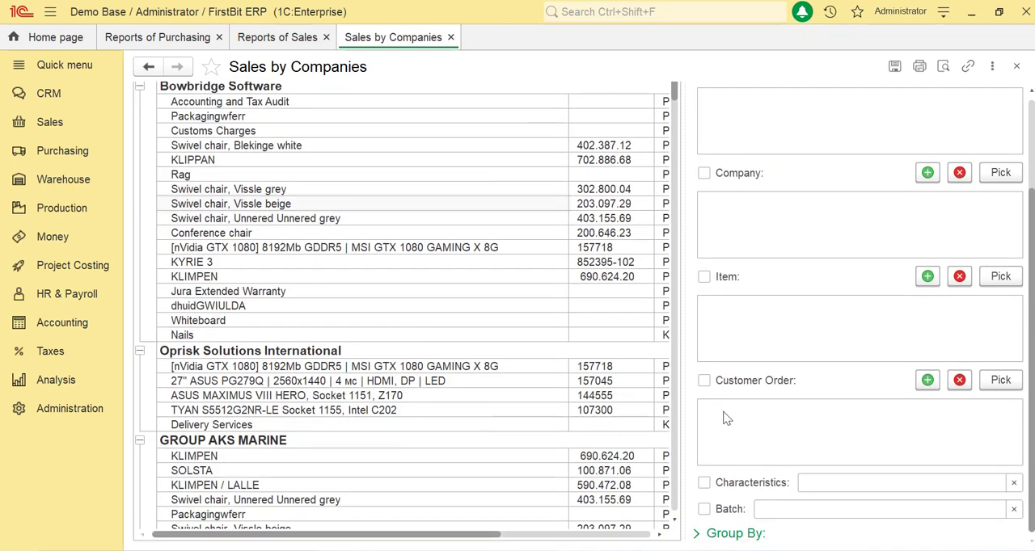
scroll(726, 418, "up", 3)
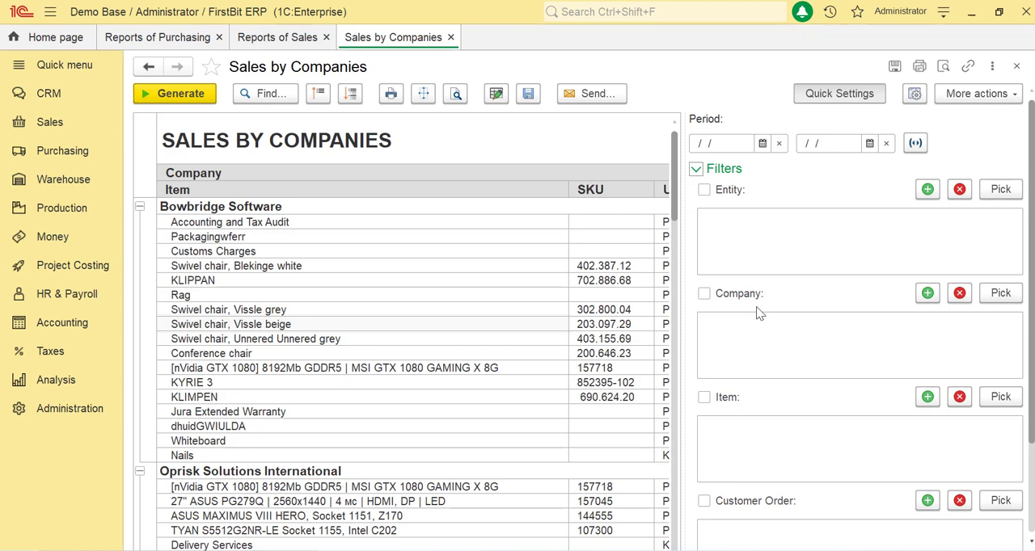
scroll(757, 306, "down", 2)
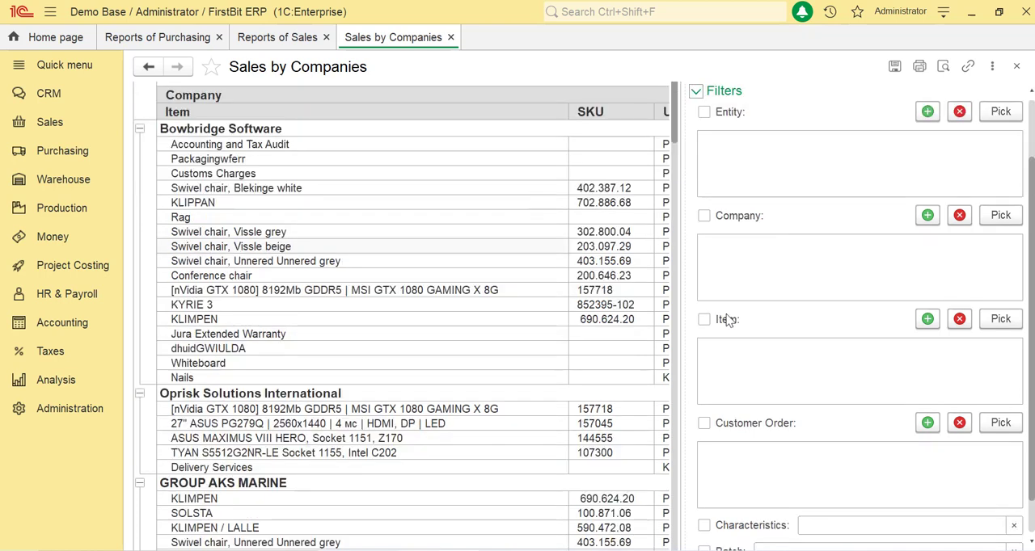
- Enable the Company filter and add Abbas Furniture to it
left_click(703, 216)
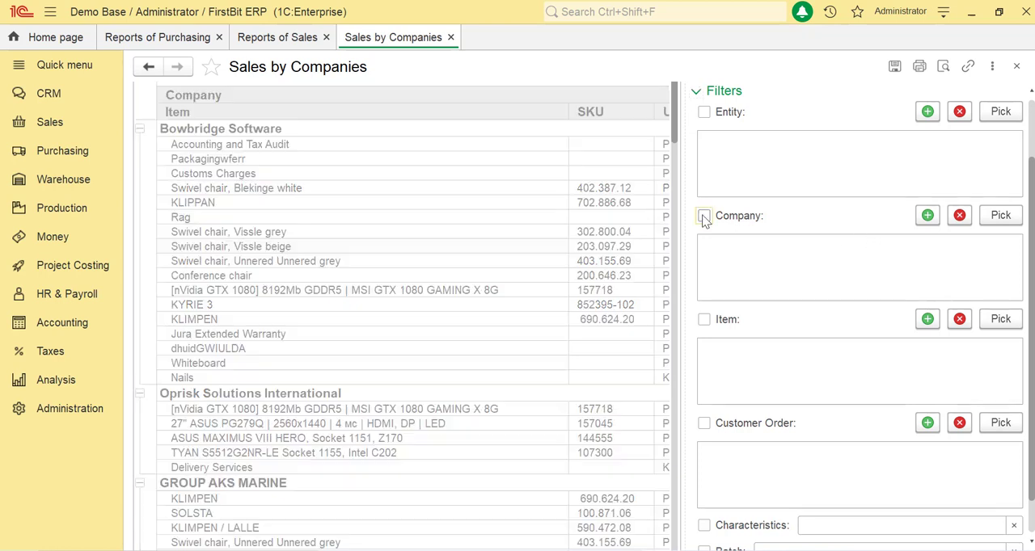
left_click(705, 216)
left_click(928, 215)
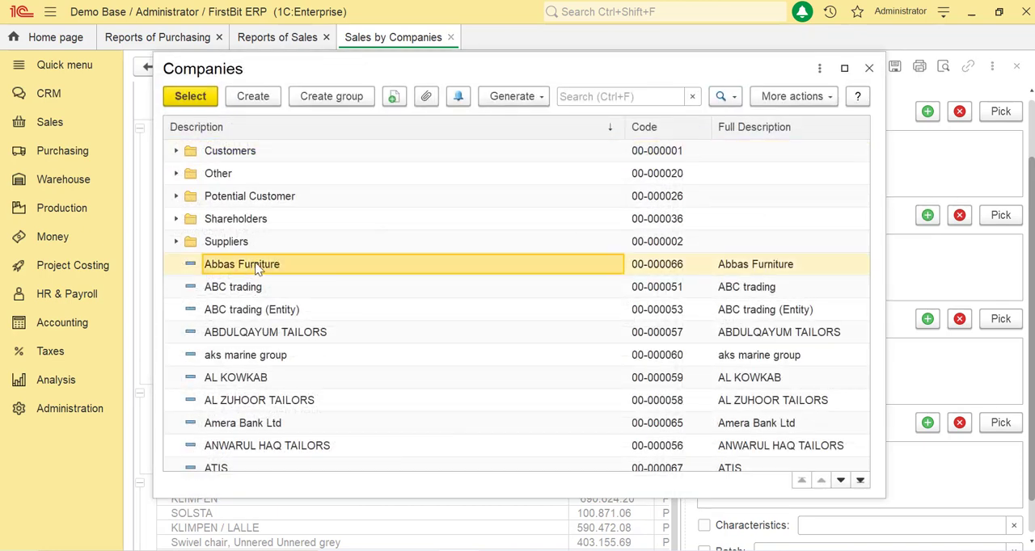
double_click(258, 269)
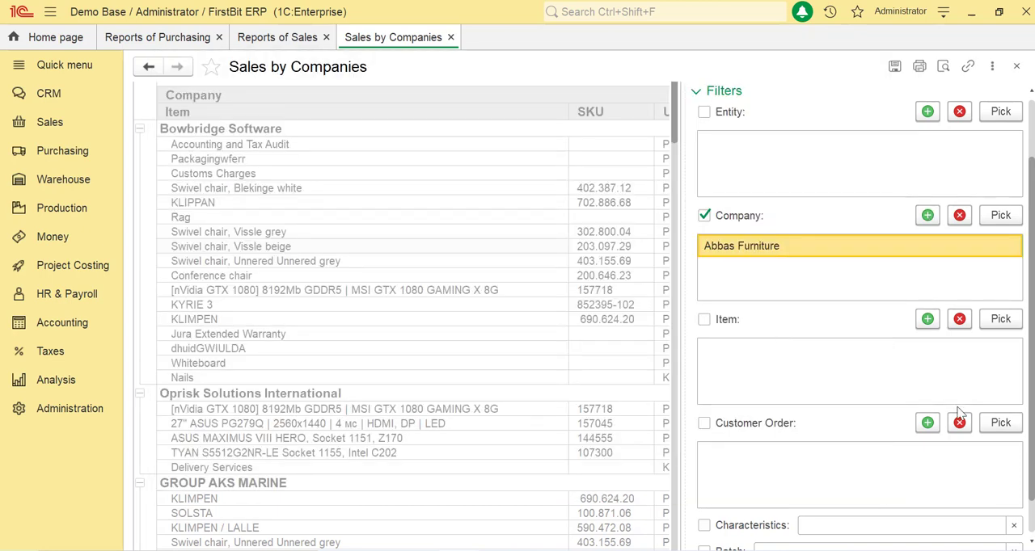
- Try adding ABC trading to the Company filter, and remove it from the filter list again
left_click(1000, 215)
double_click(789, 287)
left_click(794, 277)
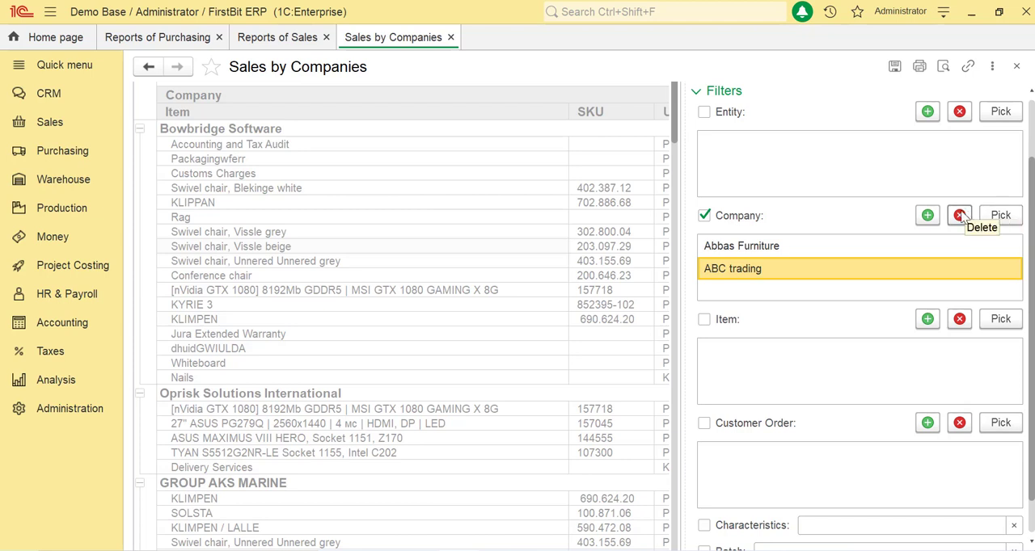
left_click(959, 215)
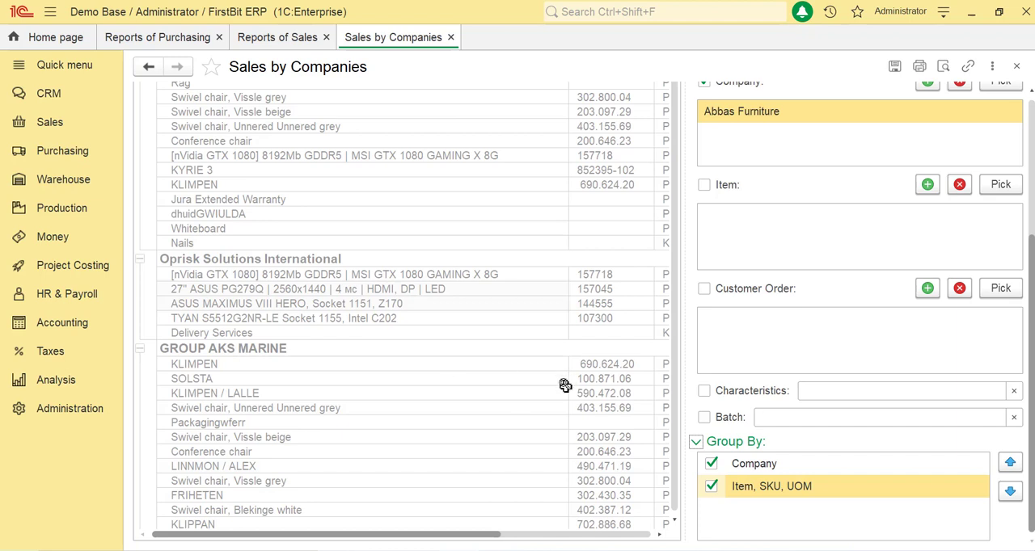
- Try changing the order and use of the Item, SKU, UOM grouping relative to Company
left_click_drag(764, 485, 769, 461)
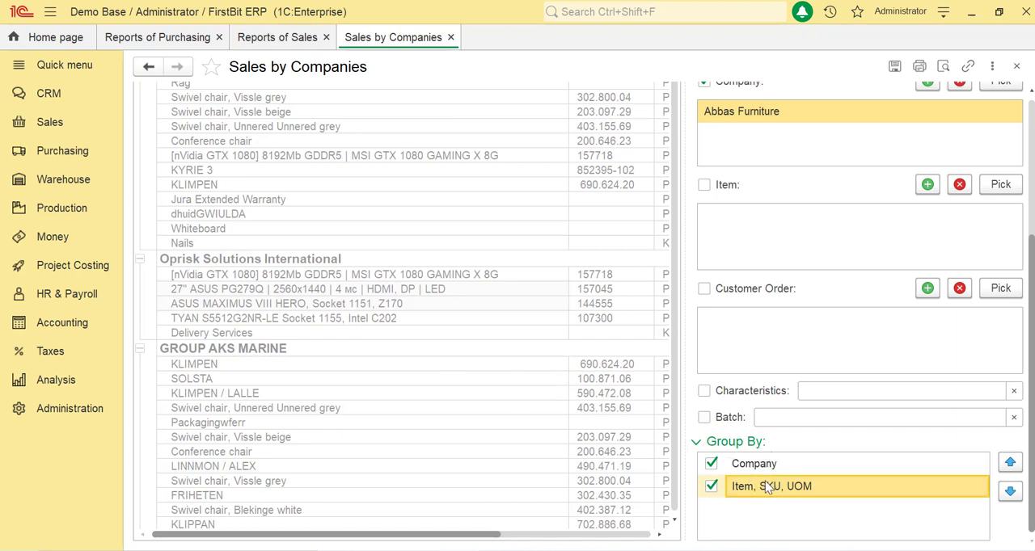
left_click(1010, 462)
left_click(1010, 491)
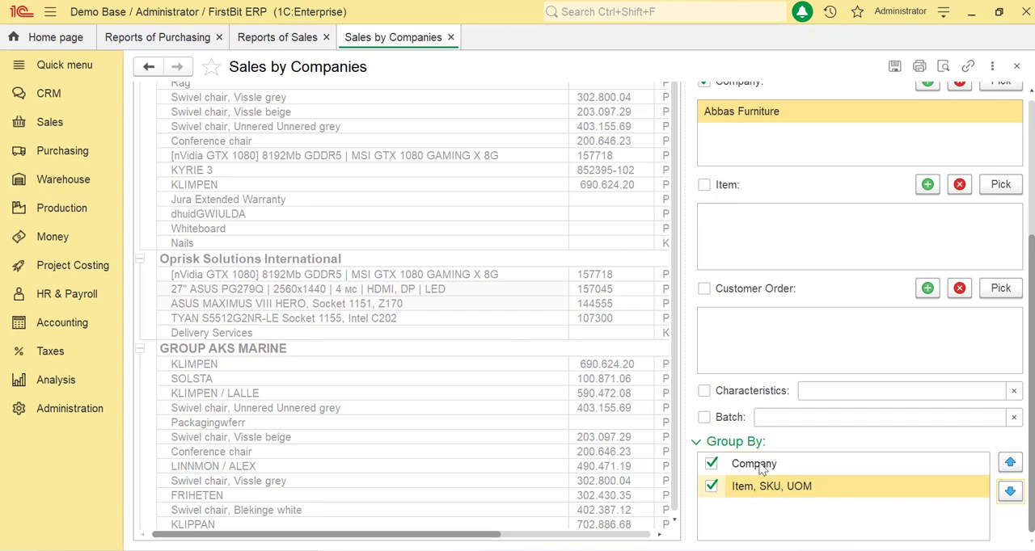
left_click(711, 487)
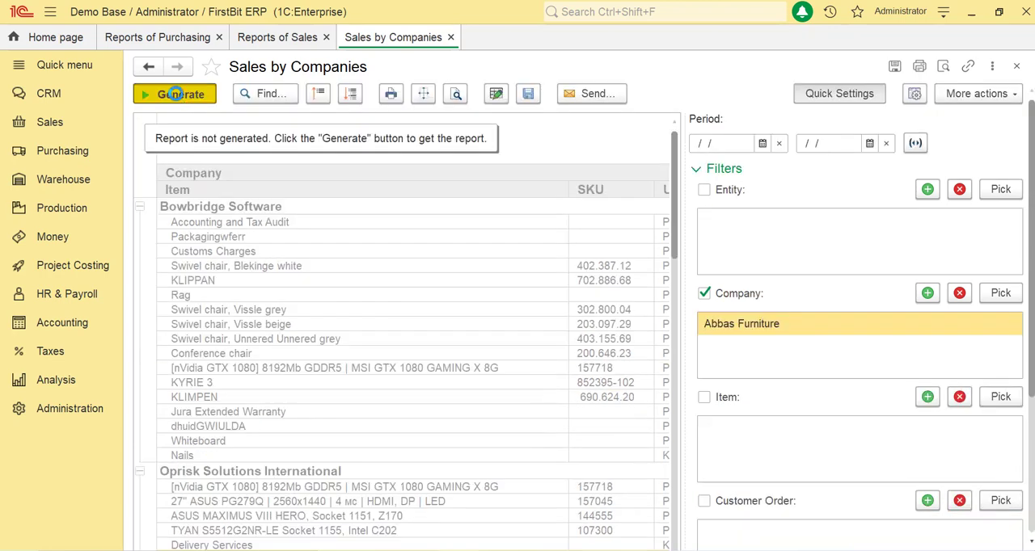
- Generate the report for Abbas Furniture and open the report variant for changes
left_click(176, 94)
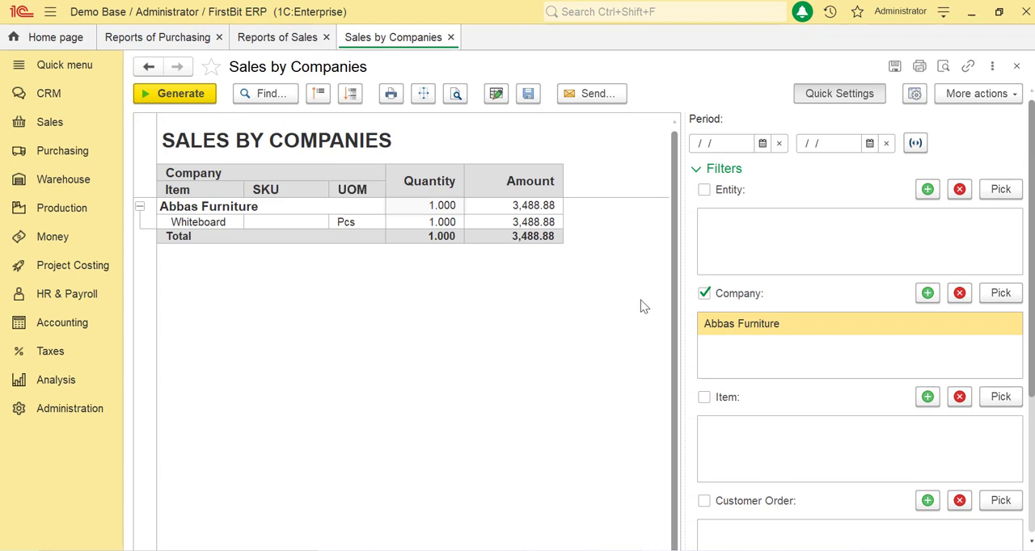
left_click(967, 95)
scroll(958, 293, "down", 3)
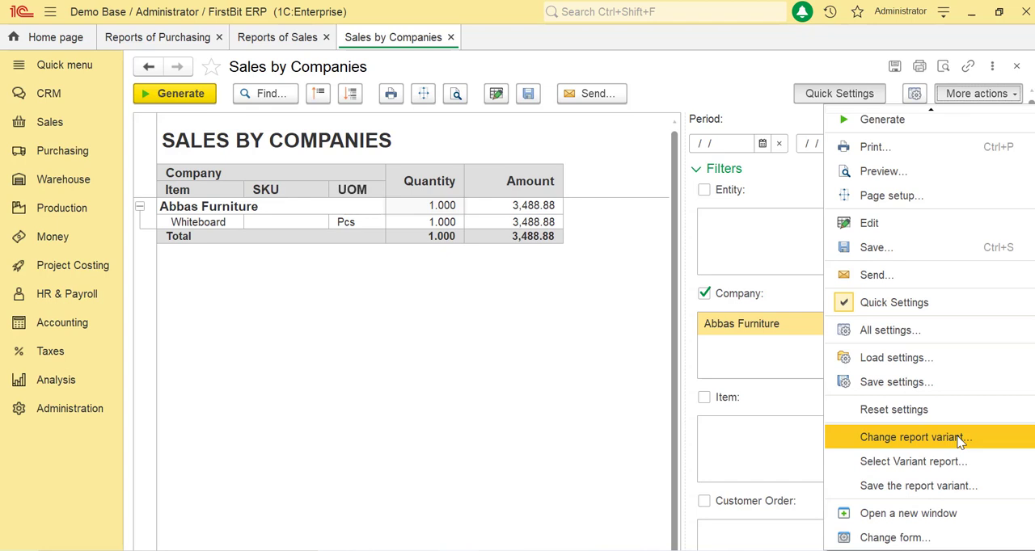
left_click(960, 439)
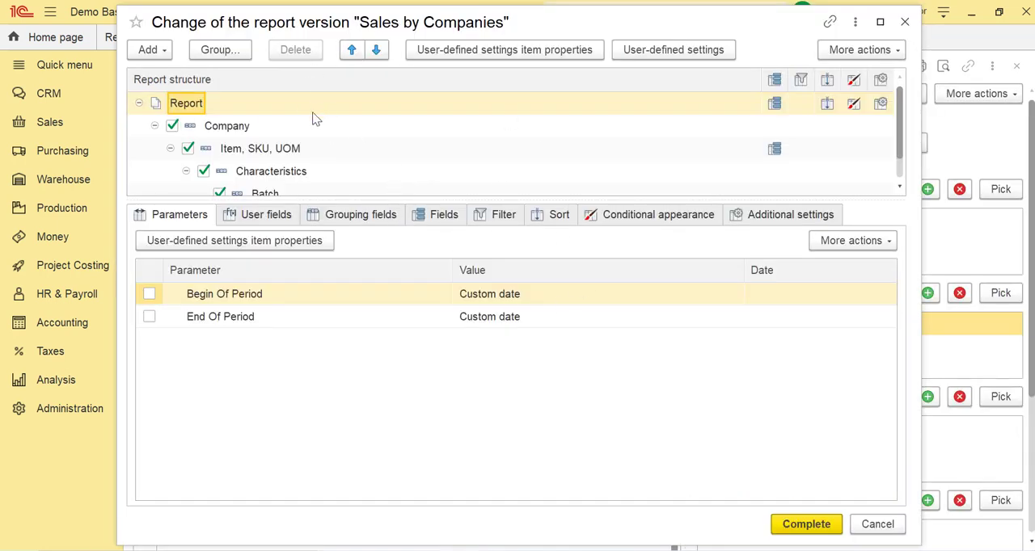
- Add the Document field to the Item, SKU, UOM grouping in the report structure and place it first
scroll(240, 144, "down", 1)
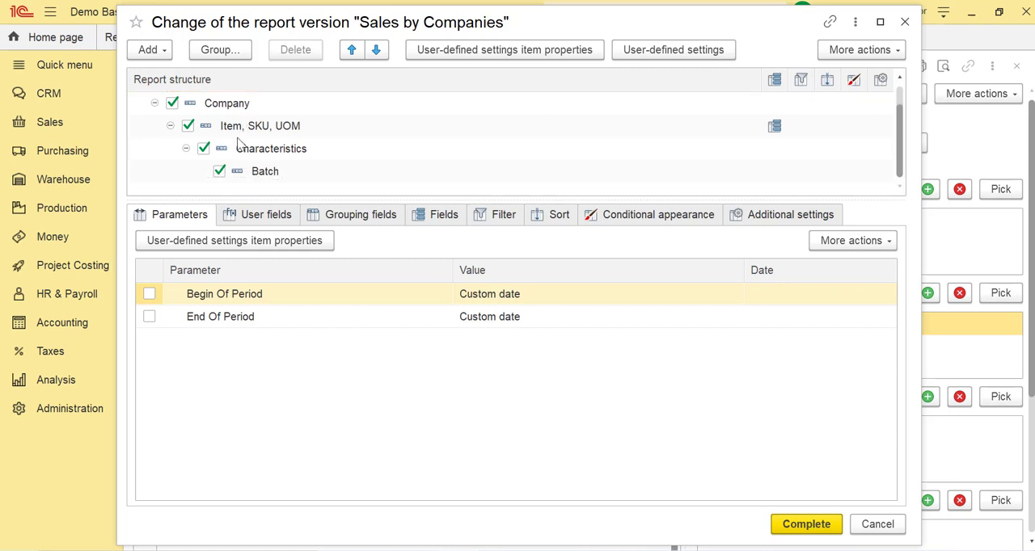
scroll(239, 144, "up", 1)
left_click(271, 152)
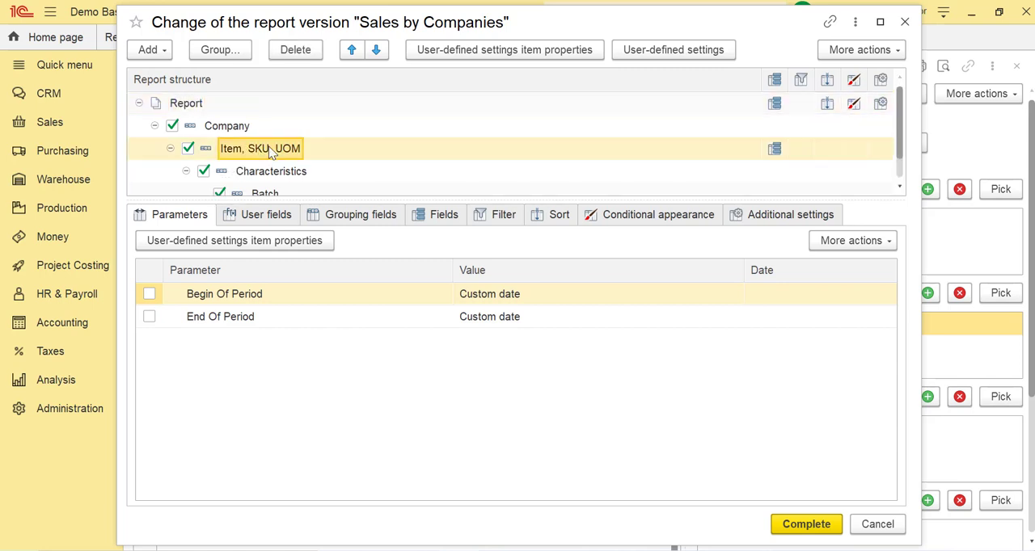
double_click(270, 152)
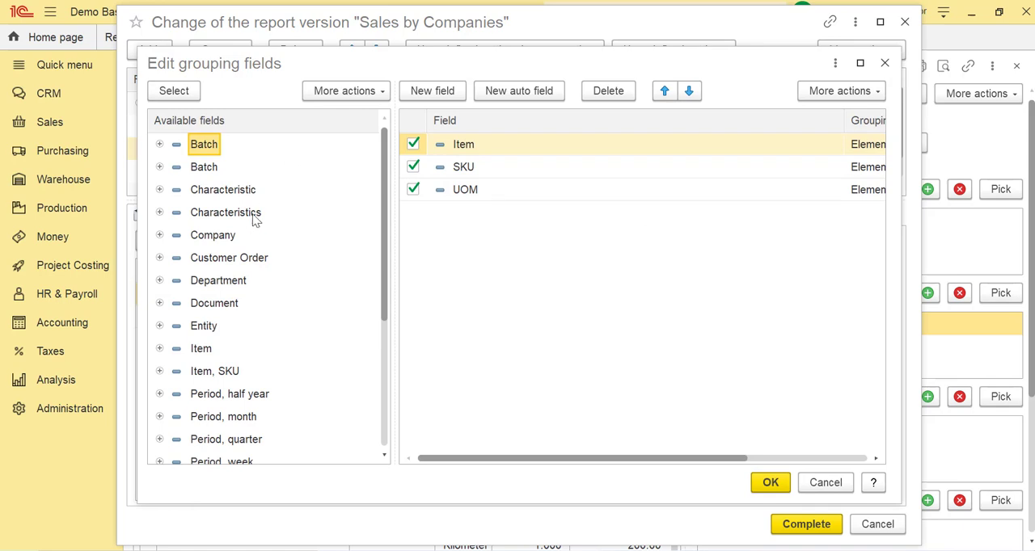
scroll(254, 209, "down", 3)
double_click(222, 240)
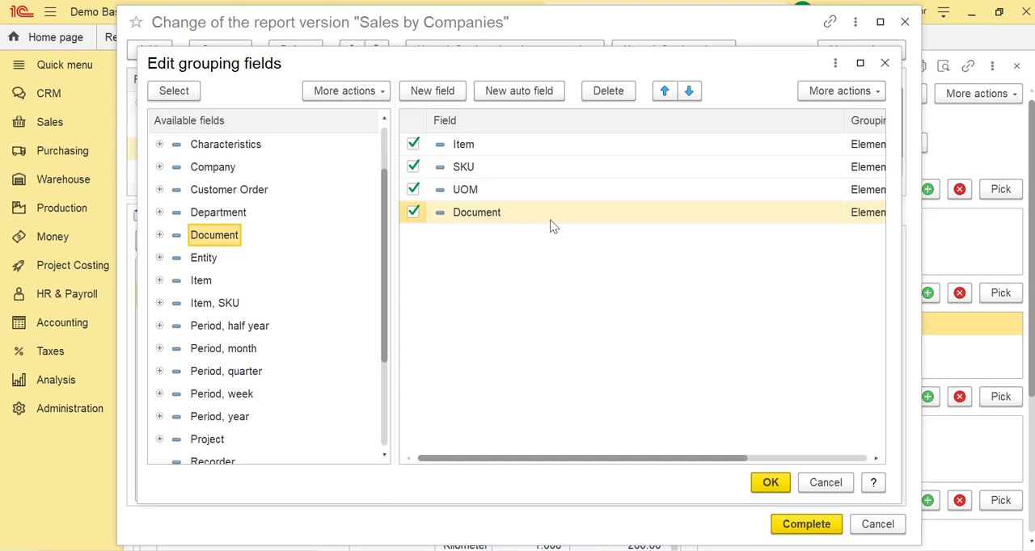
left_click_drag(550, 213, 557, 147)
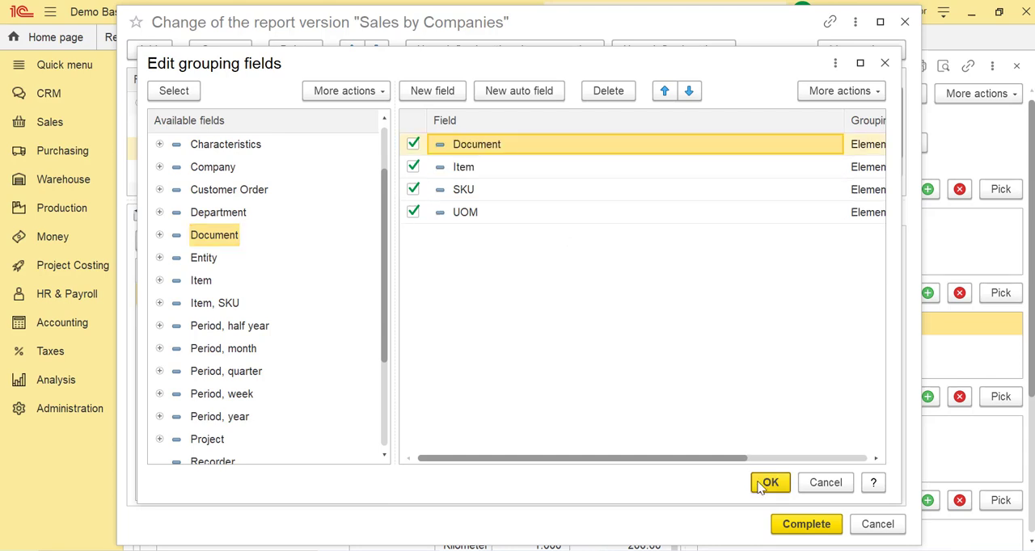
left_click(764, 483)
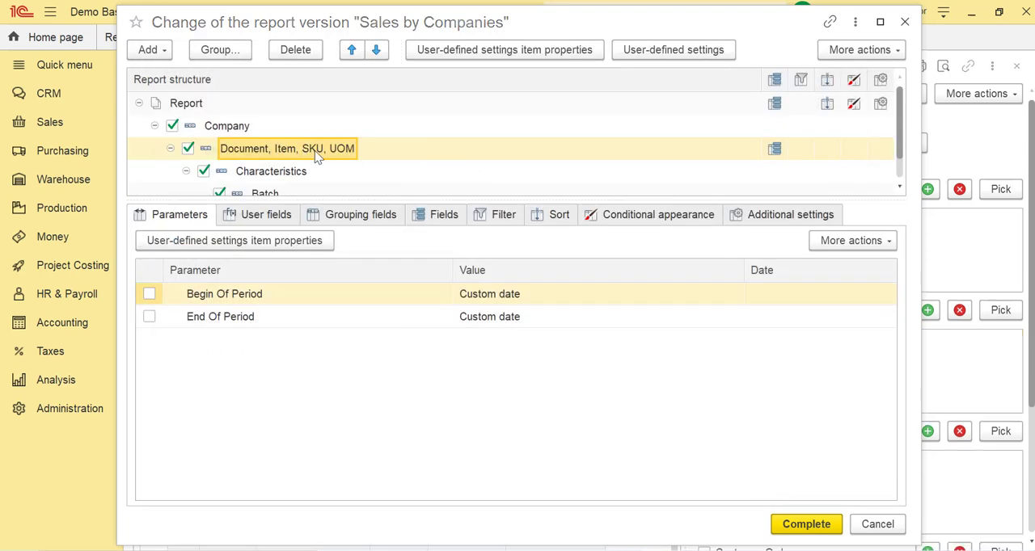
- Add Document to the selected fields of the Document, Item, SKU, UOM grouping and place it above Item
left_click(427, 216)
scroll(323, 388, "down", 2)
left_click(220, 344)
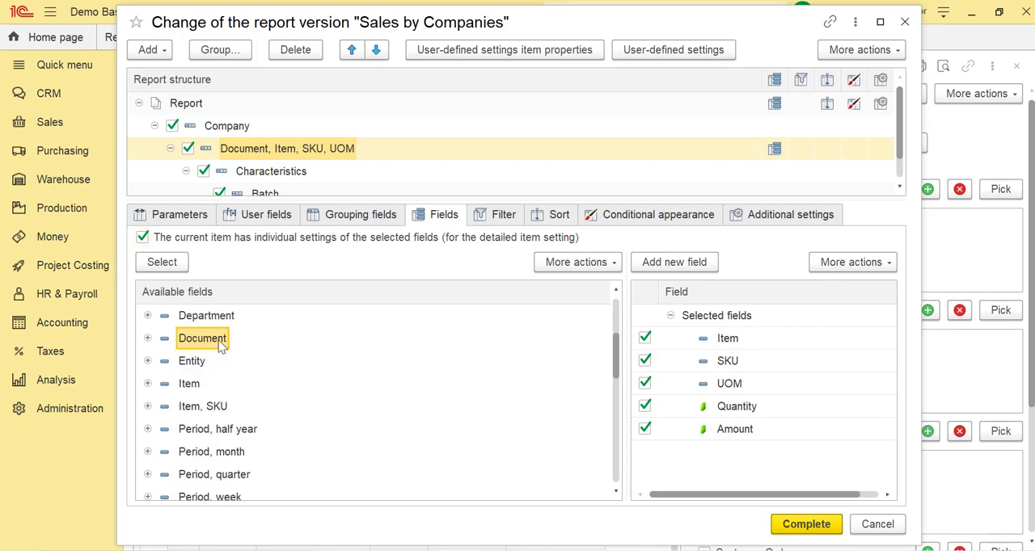
double_click(219, 342)
left_click_drag(729, 452, 732, 340)
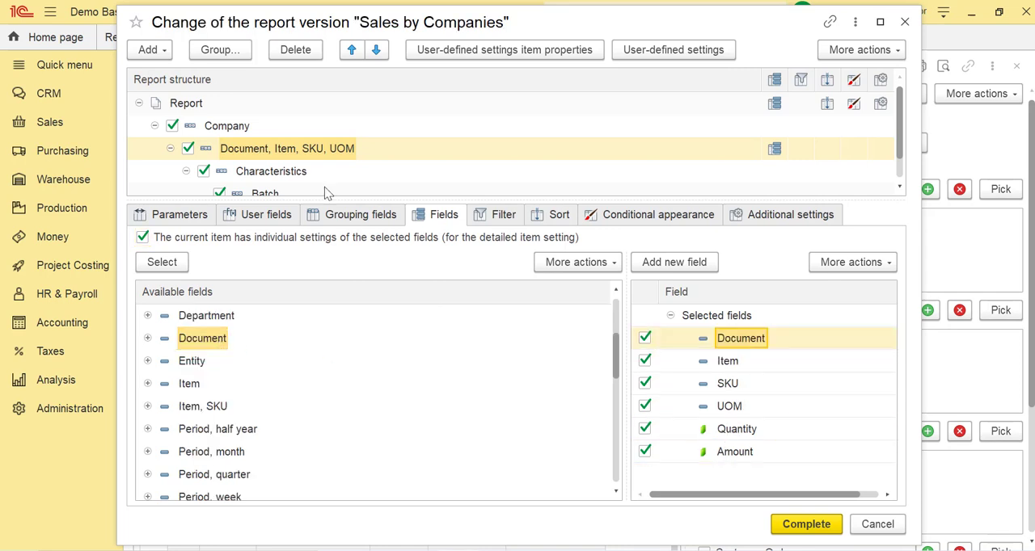
- Enable Grouping field placement in the additional settings of the whole report and complete the report variant changes
left_click(240, 142)
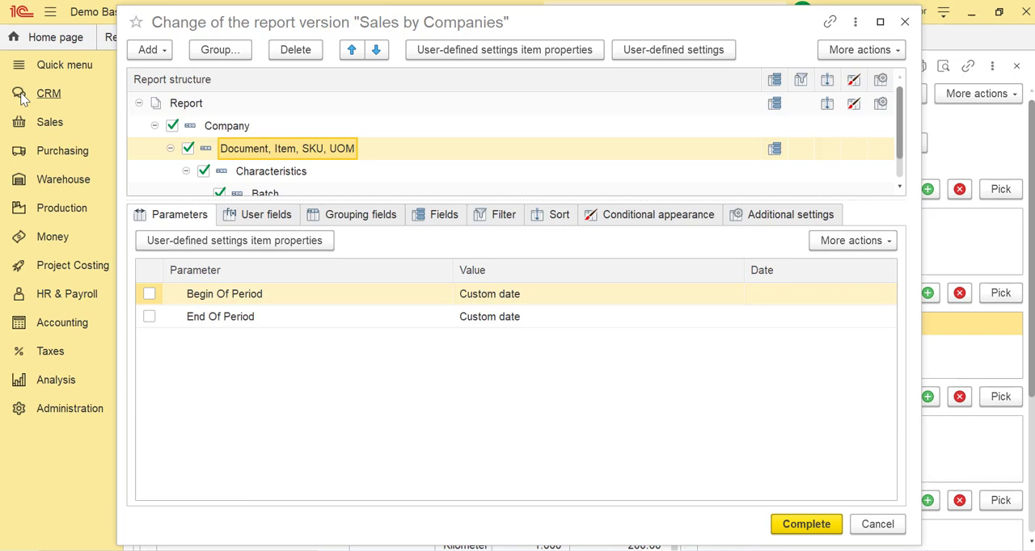
left_click(803, 218)
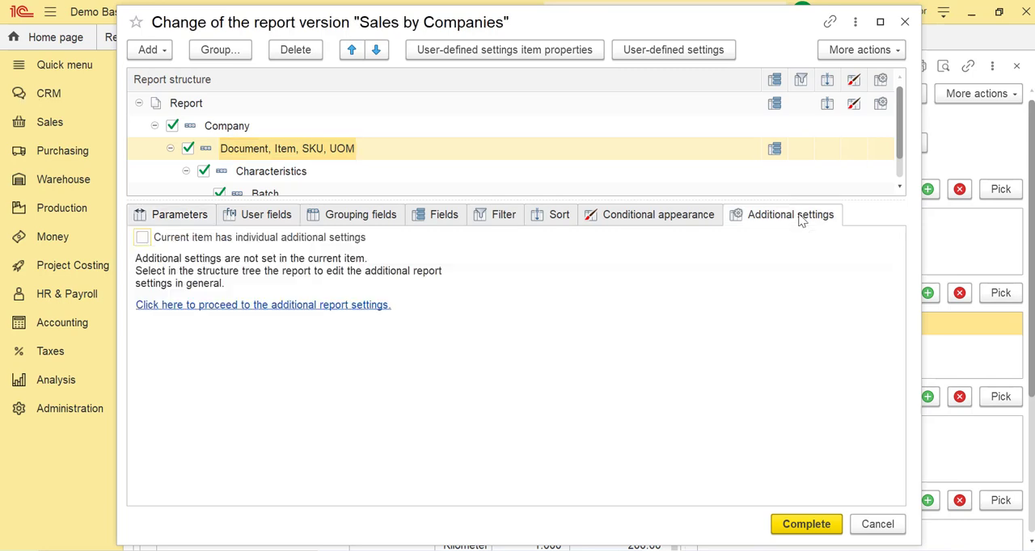
left_click(323, 305)
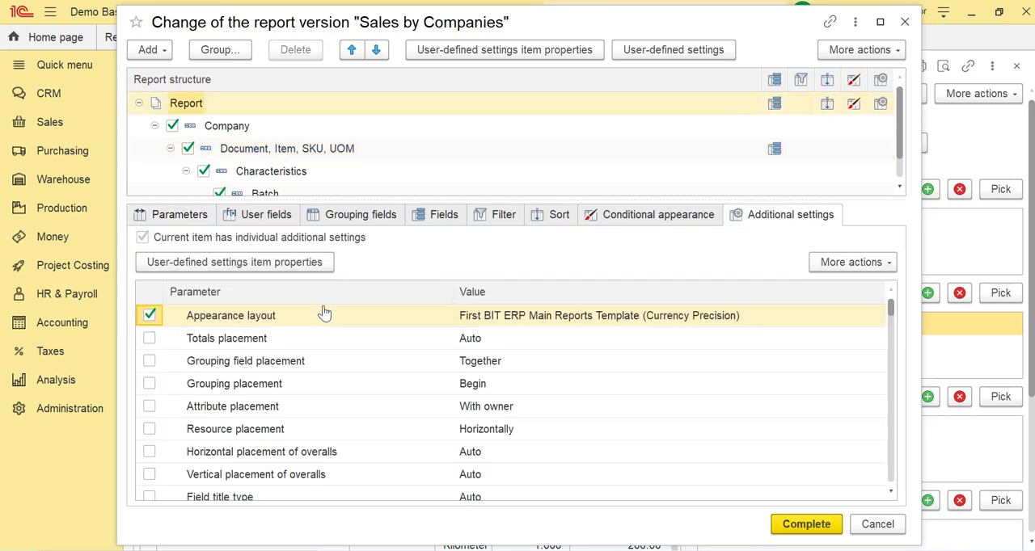
left_click(149, 365)
left_click(481, 362)
left_click(482, 363)
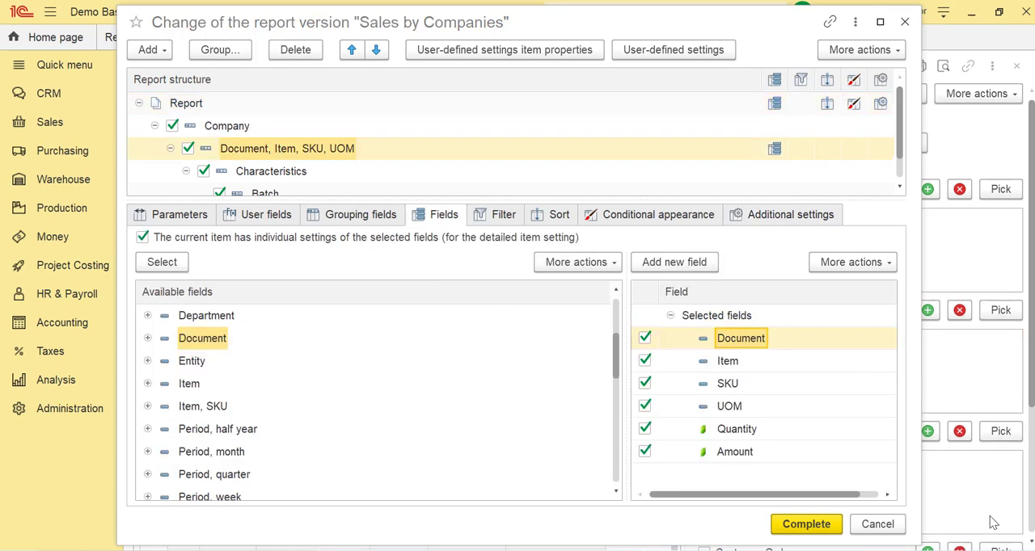
left_click(827, 523)
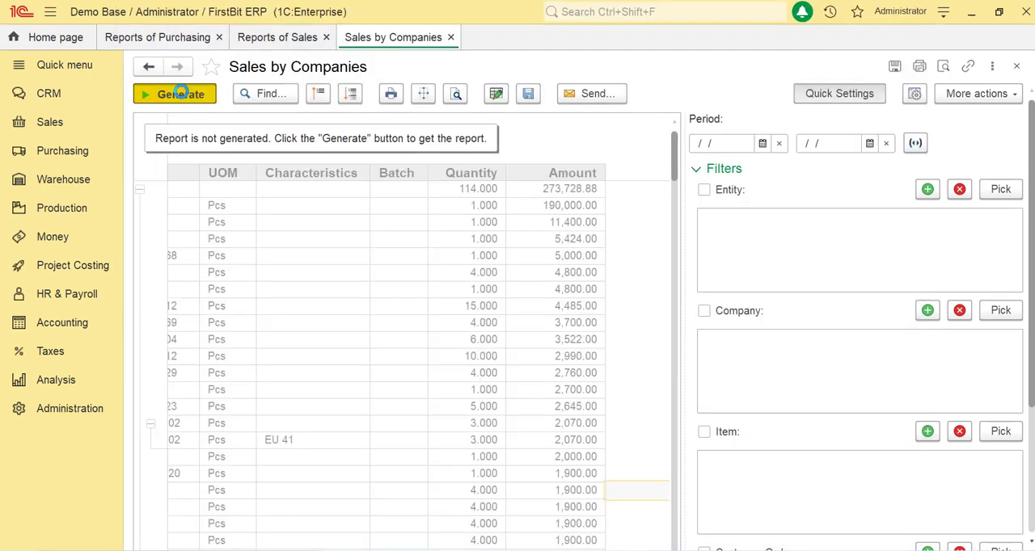
- Generate the Sales by Companies report with the changed variant and check its Document and Item columns
left_click(180, 93)
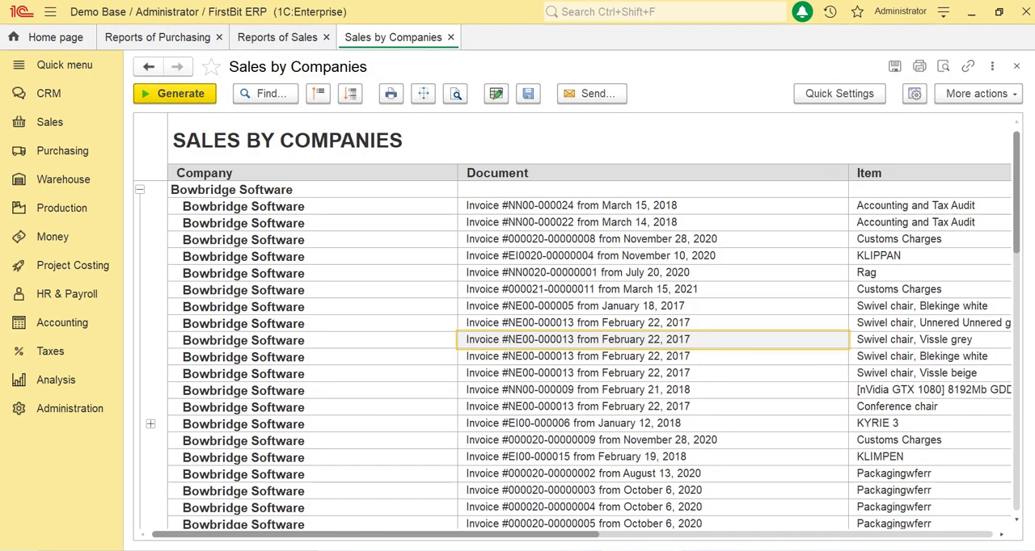
left_click_drag(411, 537, 532, 537)
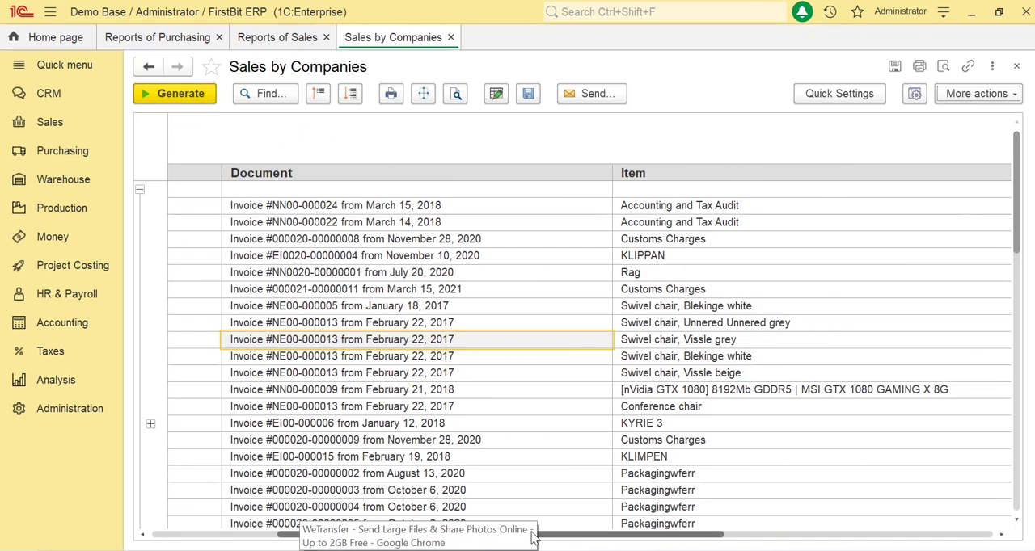
left_click(474, 391)
- Reopen the report variant for changes and move Item above Document in the Document, Item, SKU, UOM grouping
left_click(977, 93)
scroll(962, 497, "down", 1)
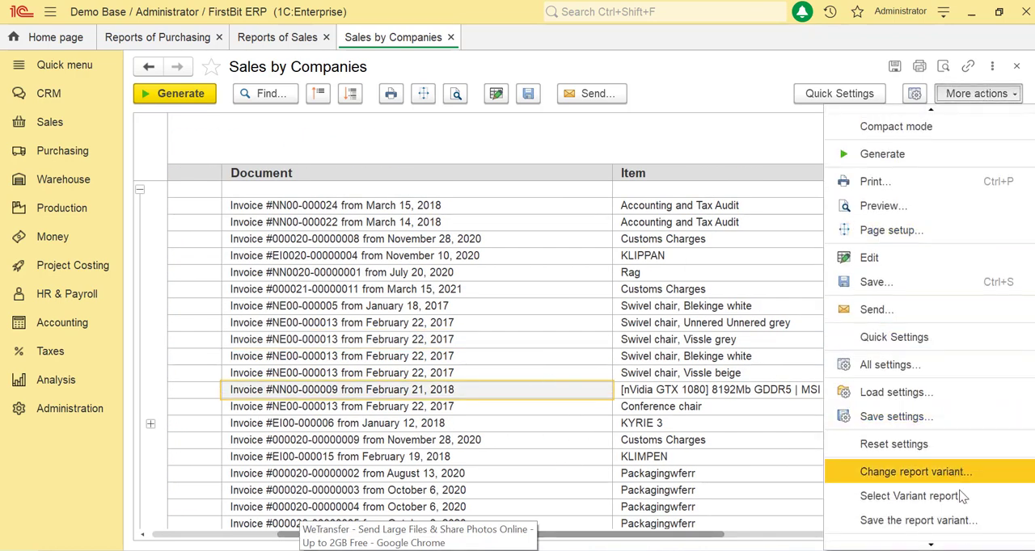
left_click(930, 472)
left_click(308, 150)
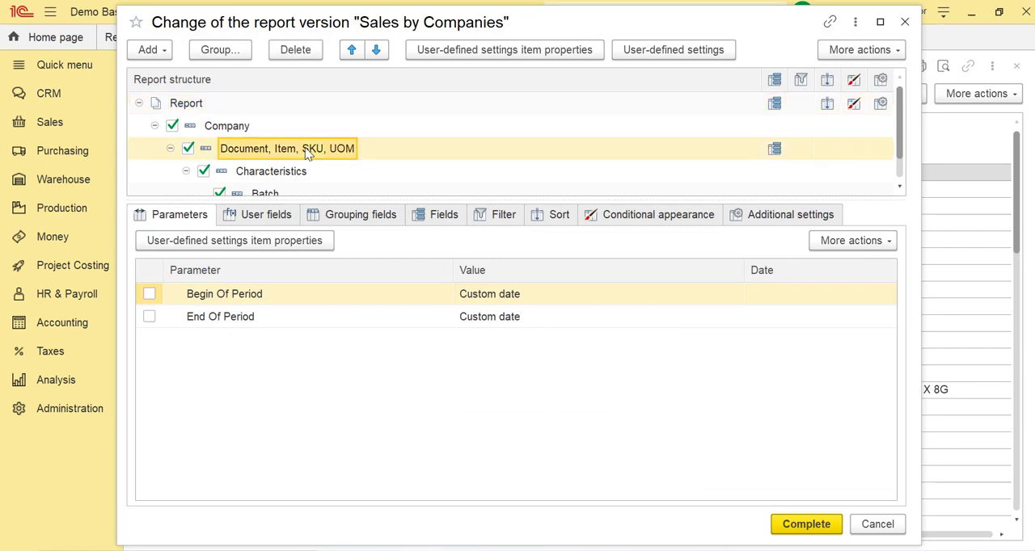
double_click(270, 148)
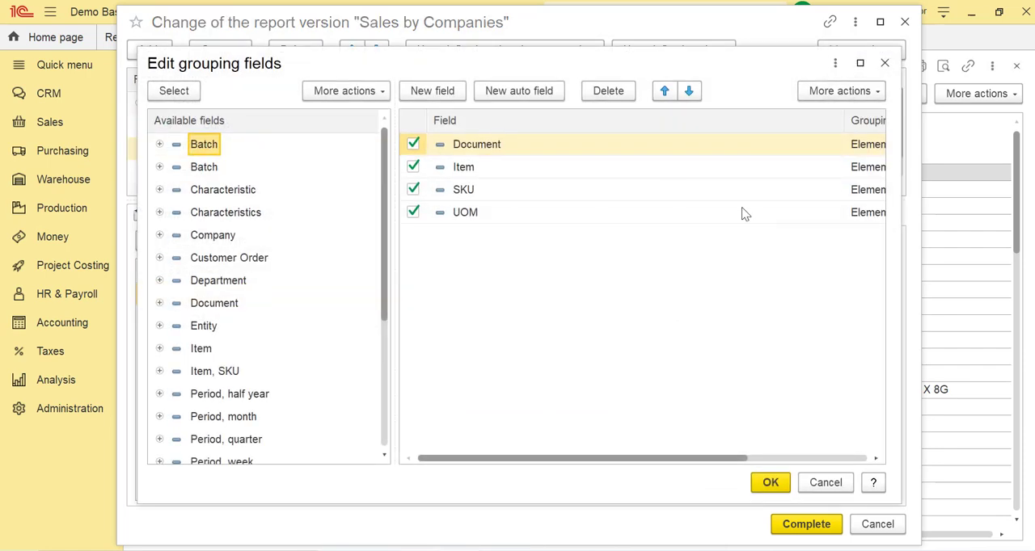
left_click_drag(517, 171, 495, 152)
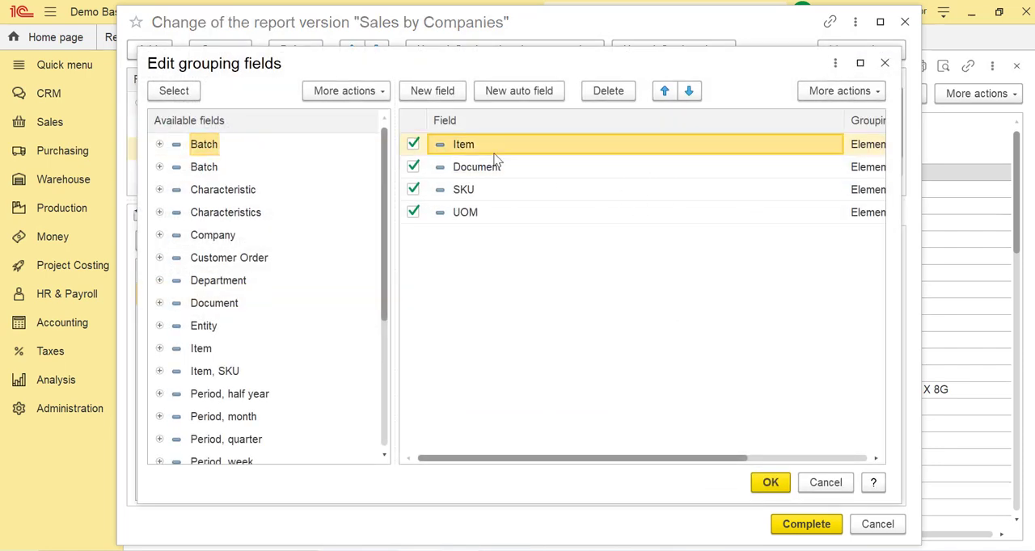
left_click(757, 483)
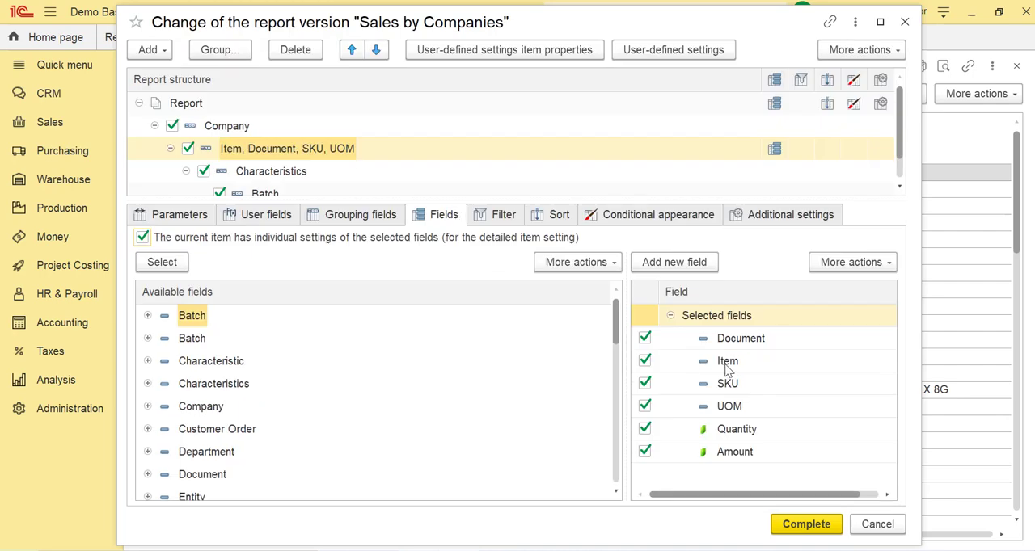
- Complete the variant changes, regenerate the report with the quick settings hidden, and check the Item and Document columns
left_click(781, 528)
left_click(841, 95)
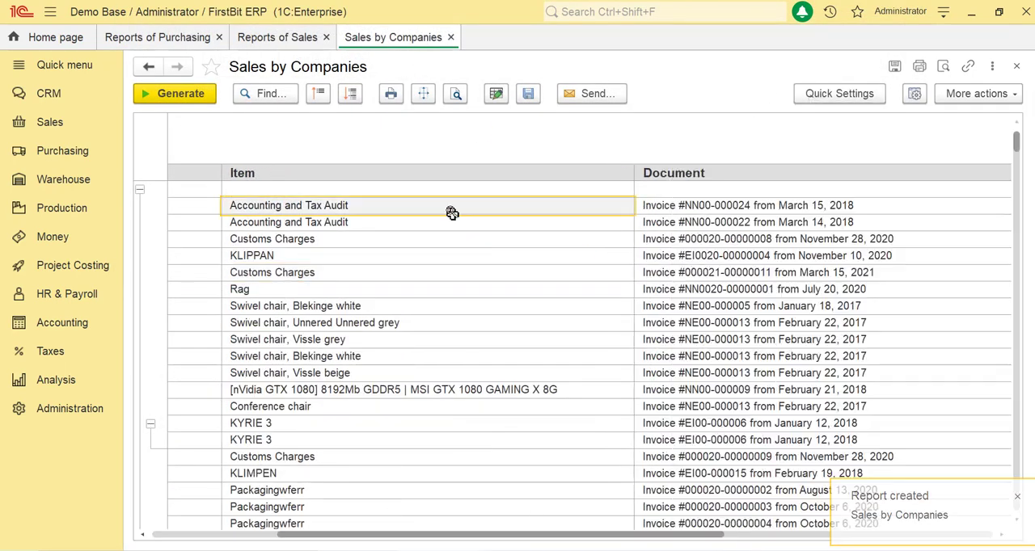
key("Right")
key("Right")
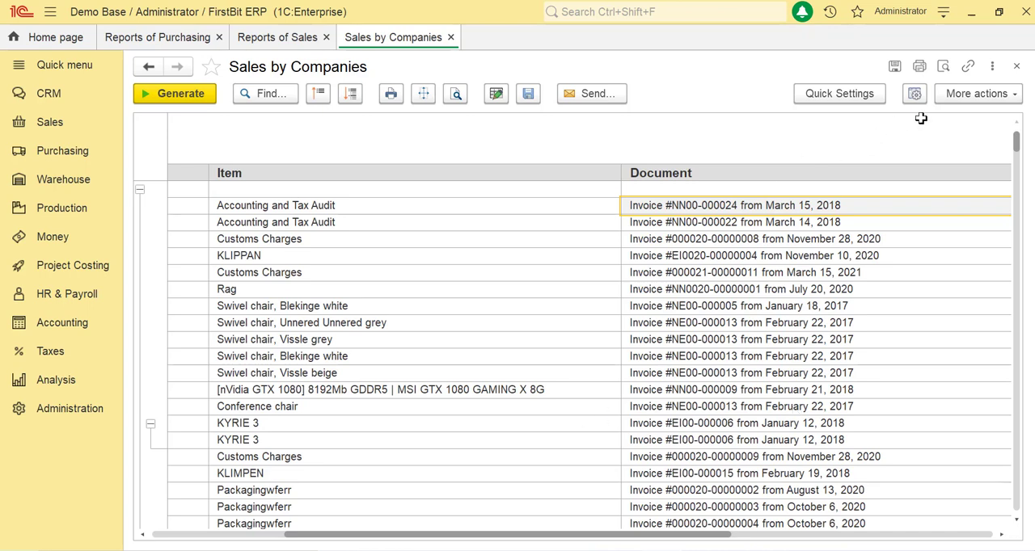
- Start saving the report variant with the Create New Report Variant option and proceed to its title and description details
left_click(951, 94)
left_click(979, 488)
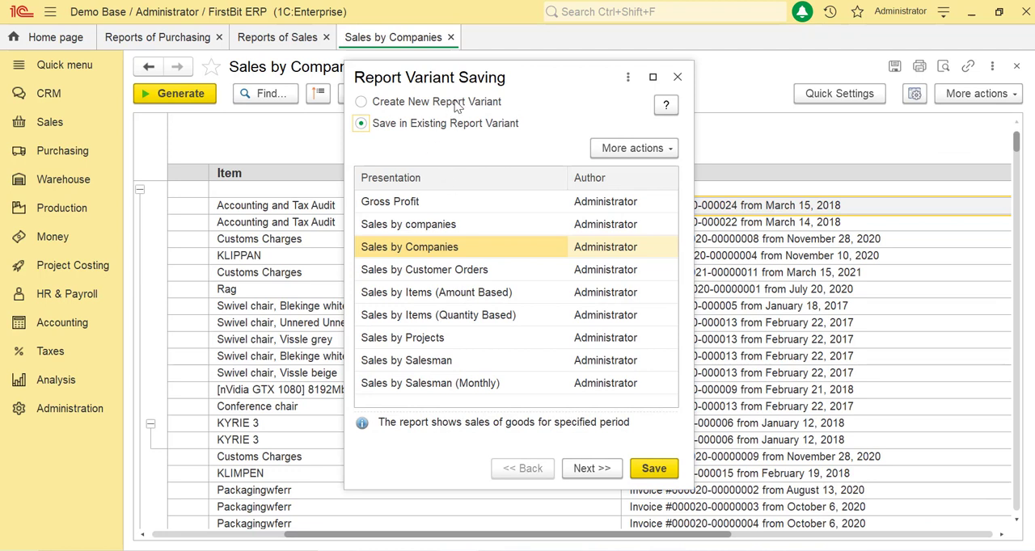
left_click(458, 102)
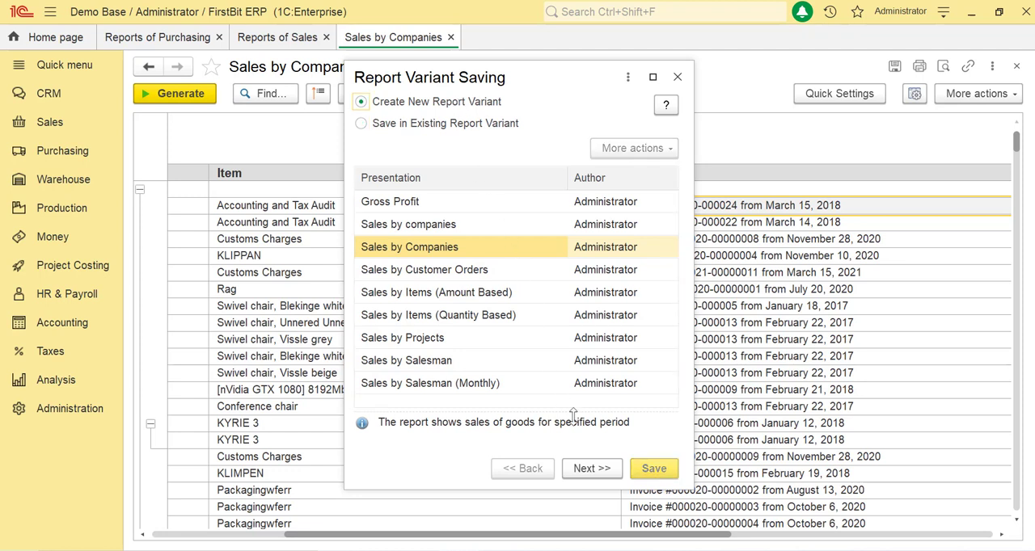
left_click(608, 471)
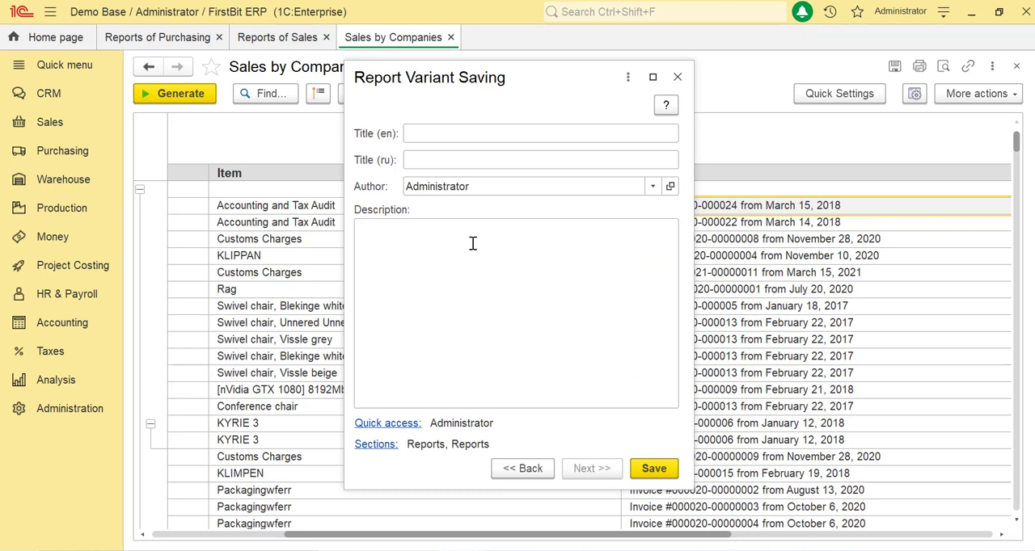
- Look over the new variant's title and description fields and examine the list of sections it can be placed in
left_click(491, 136)
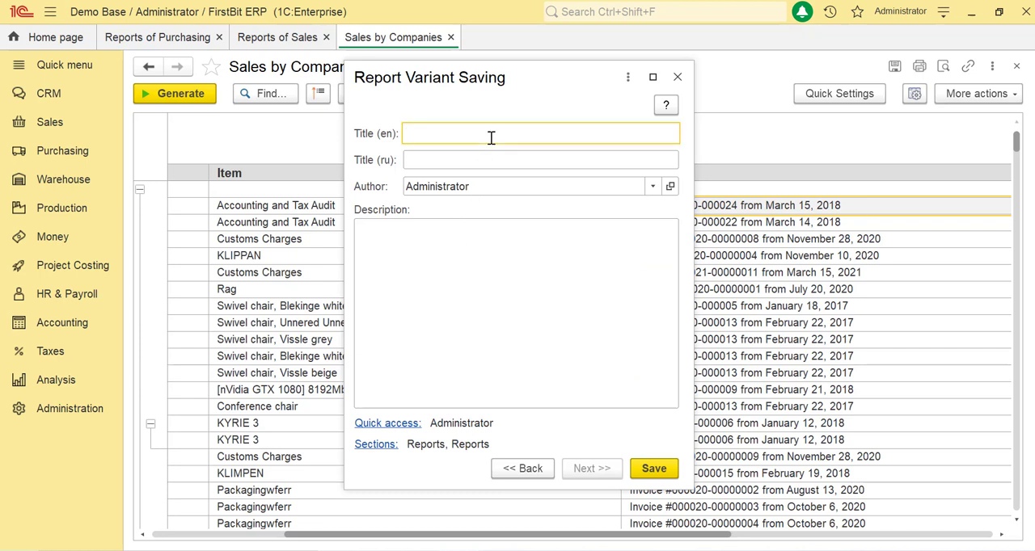
left_click(476, 155)
left_click(445, 300)
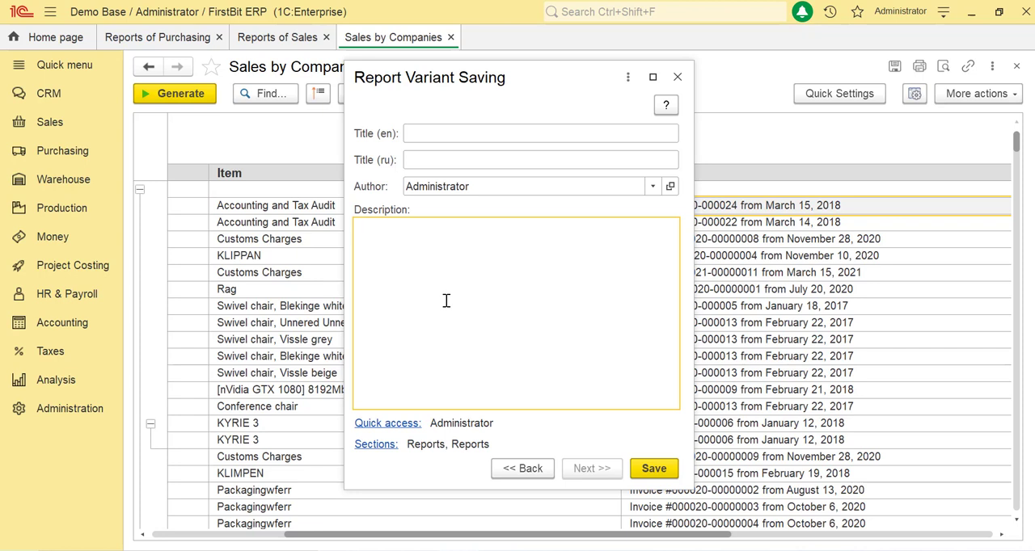
left_click(390, 447)
scroll(467, 288, "down", 1)
scroll(467, 287, "down", 1)
scroll(467, 287, "up", 2)
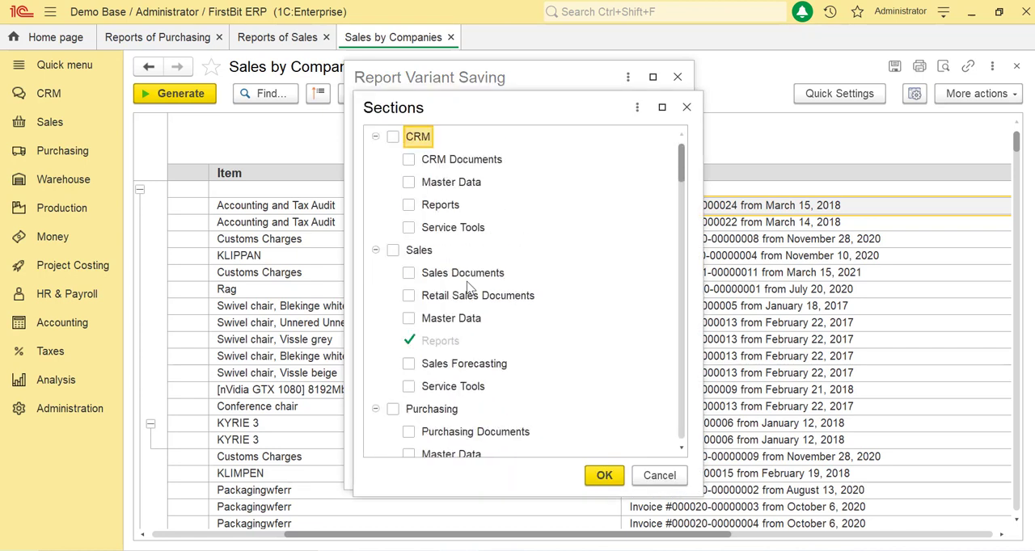
- Set the new report variant's English title to "sales by companies new" and save it
left_click(544, 136)
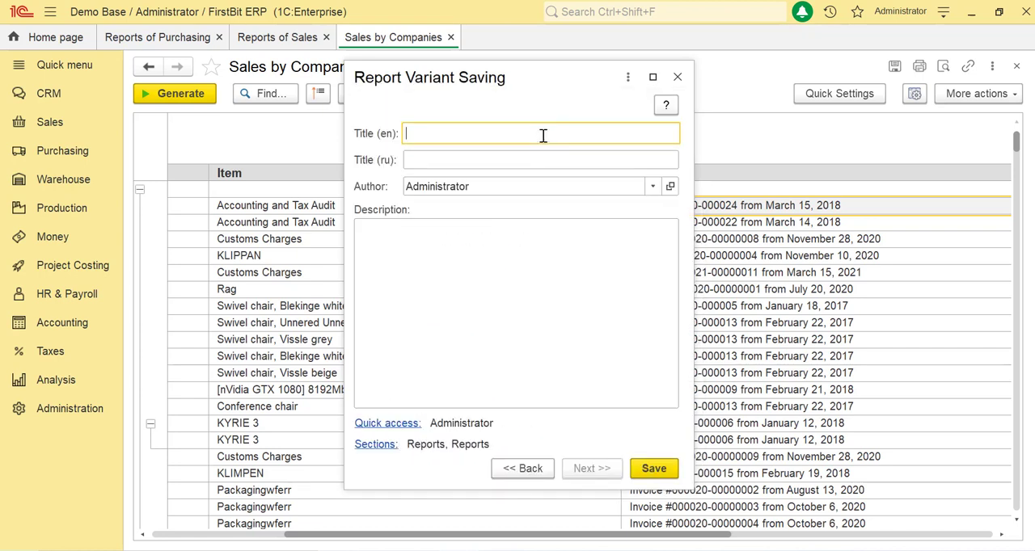
type("sales by companies new")
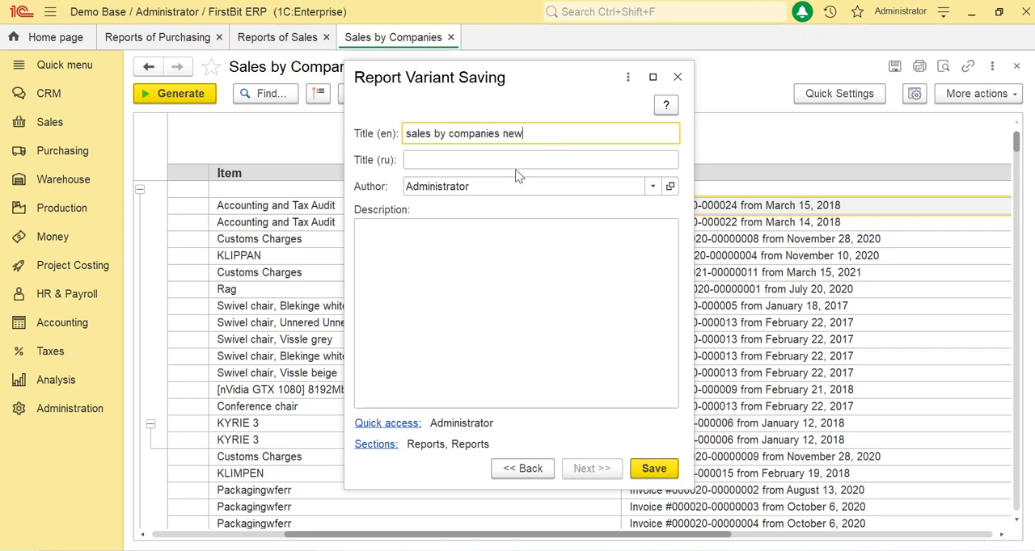
left_click(654, 469)
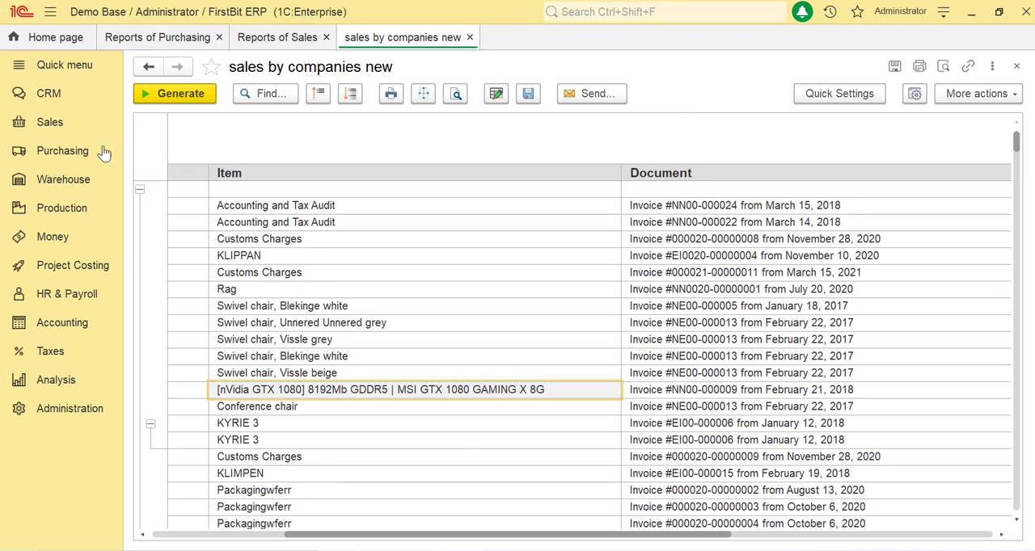
- Open the saved "sales by companies new" variant from the sales reports list
left_click(66, 127)
left_click(198, 132)
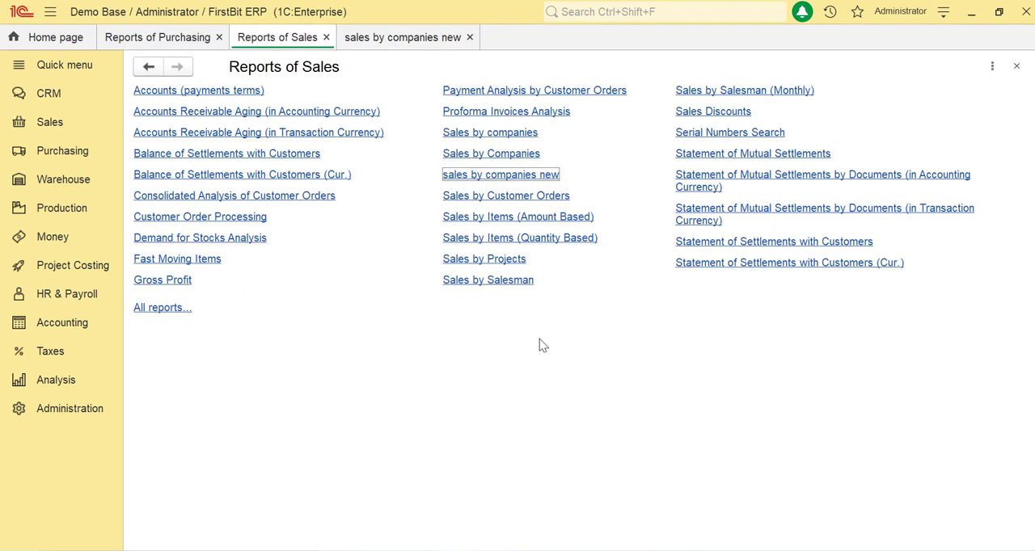
left_click(518, 176)
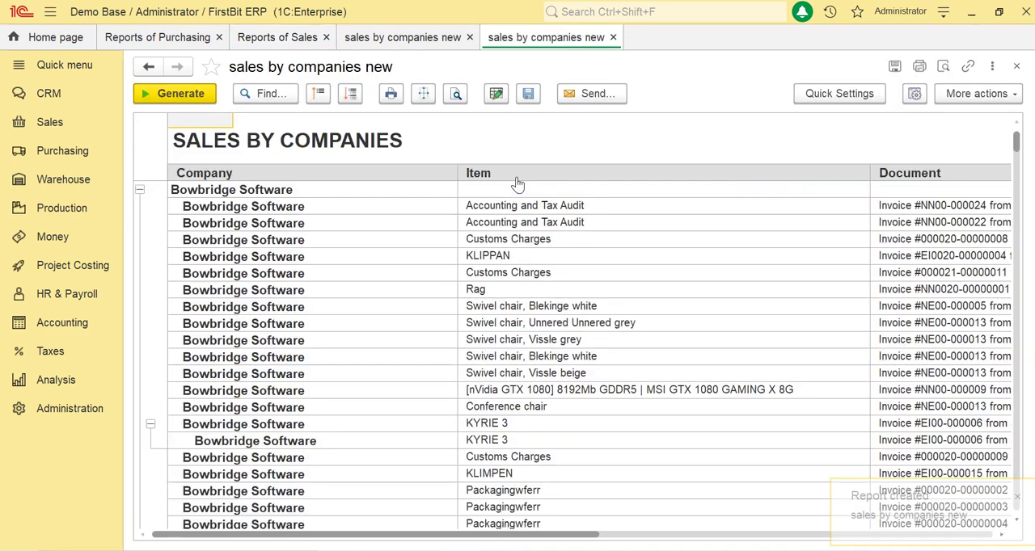